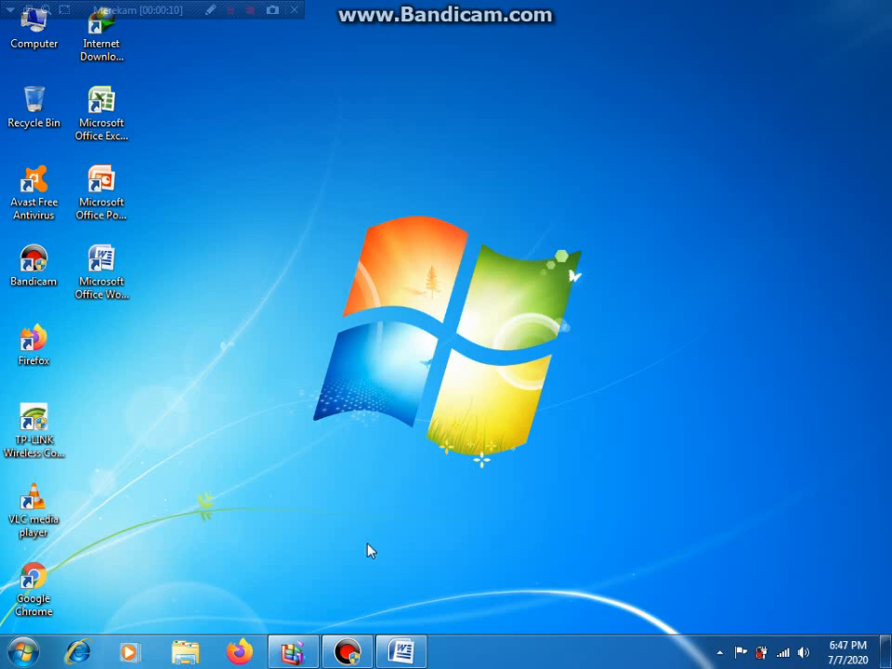
- Switch to the open Word document and justify the whole paragraph
{"action": "mouse_move", "coordinate": [355, 661]}
{"action": "left_click", "coordinate": [405, 653]}
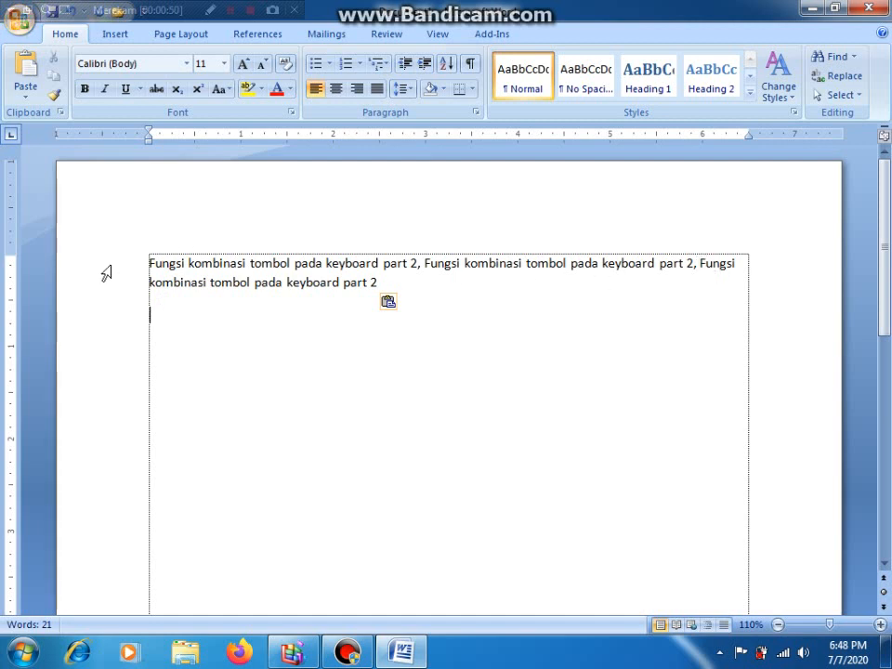
{"action": "left_click_drag", "start_coordinate": [105, 272], "coordinate": [110, 293]}
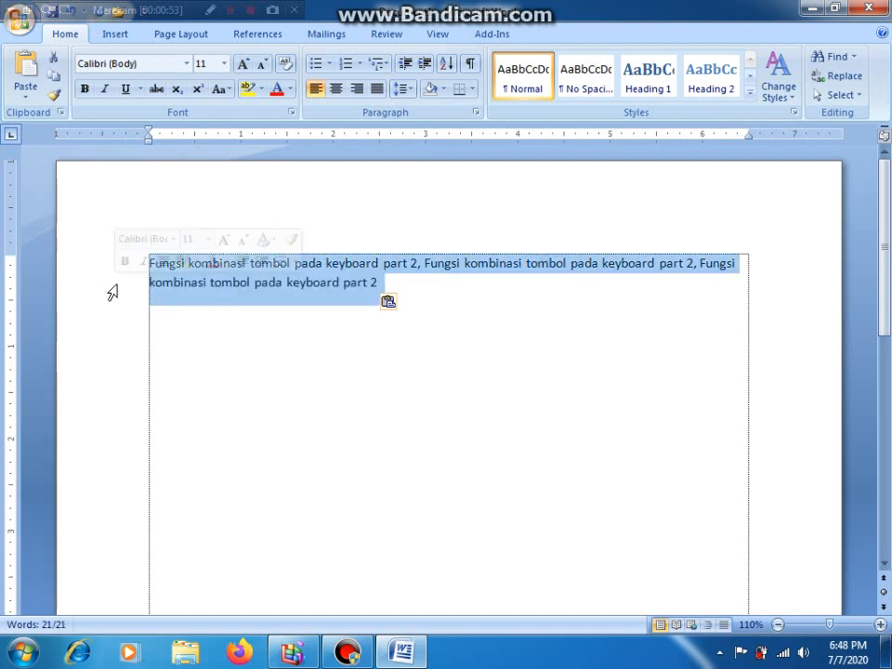
{"action": "key", "text": "ctrl+j"}
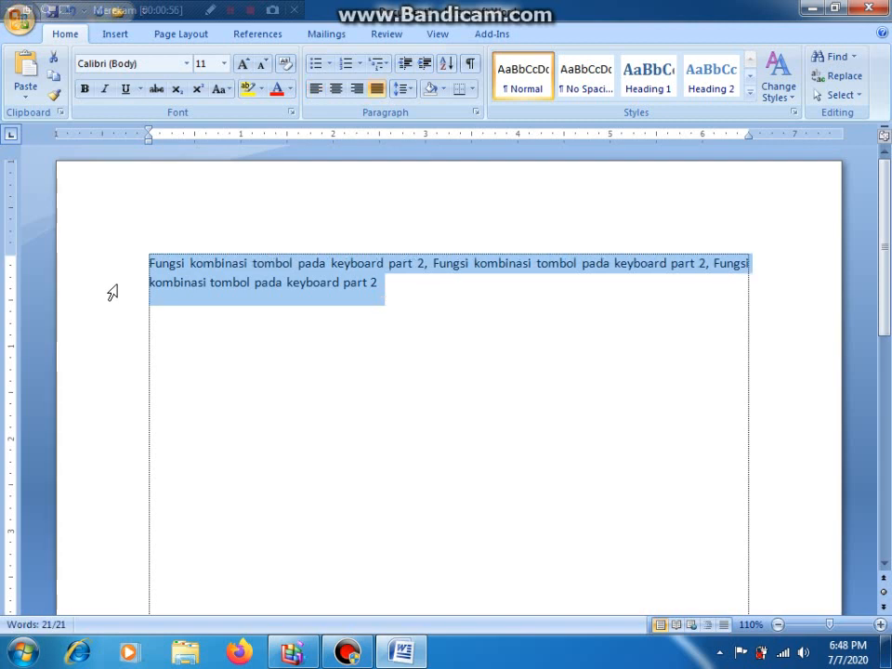
- Open the Insert Hyperlink dialog at the end of the paragraph and close it without inserting a link
{"action": "left_click", "coordinate": [382, 289]}
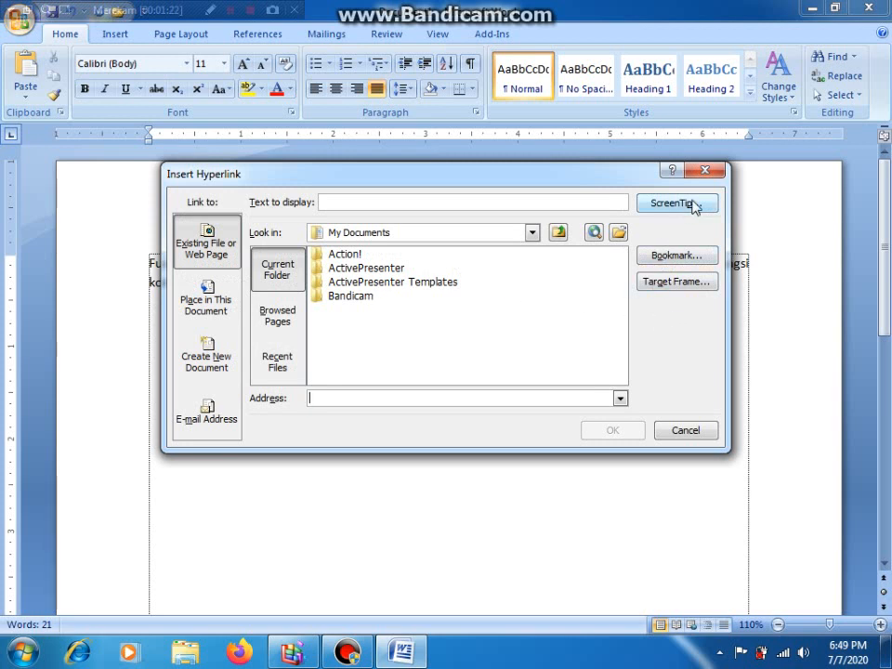
{"action": "left_click", "coordinate": [686, 431]}
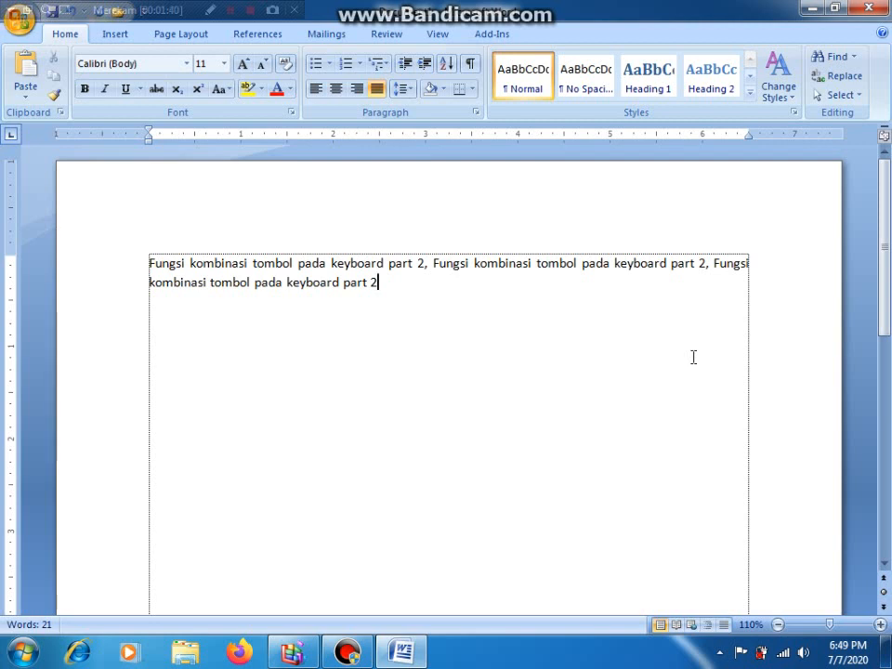
- Left-align the whole paragraph and increase its left indent by one level
{"action": "left_click_drag", "start_coordinate": [110, 265], "coordinate": [114, 289]}
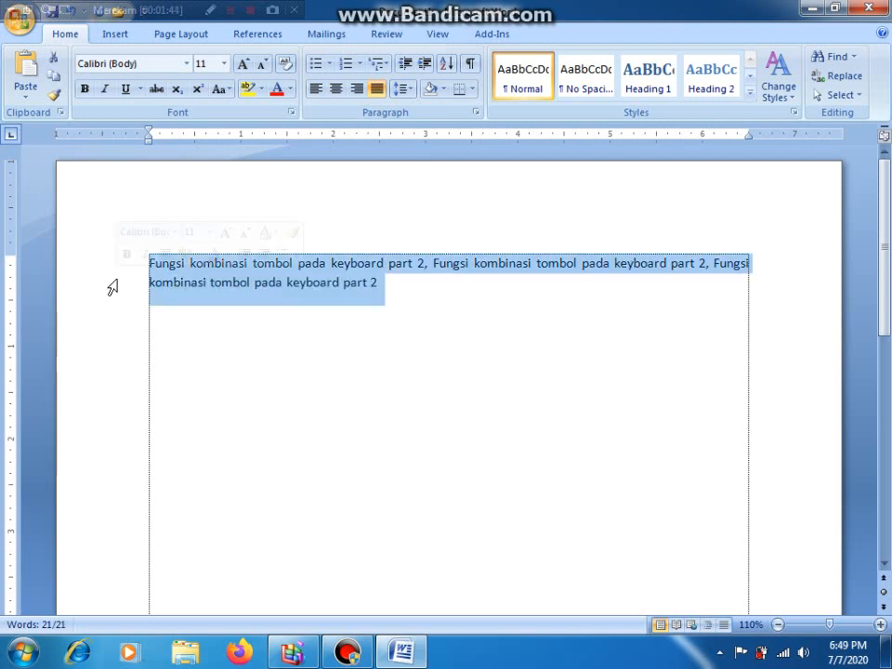
{"action": "key", "text": "ctrl+l"}
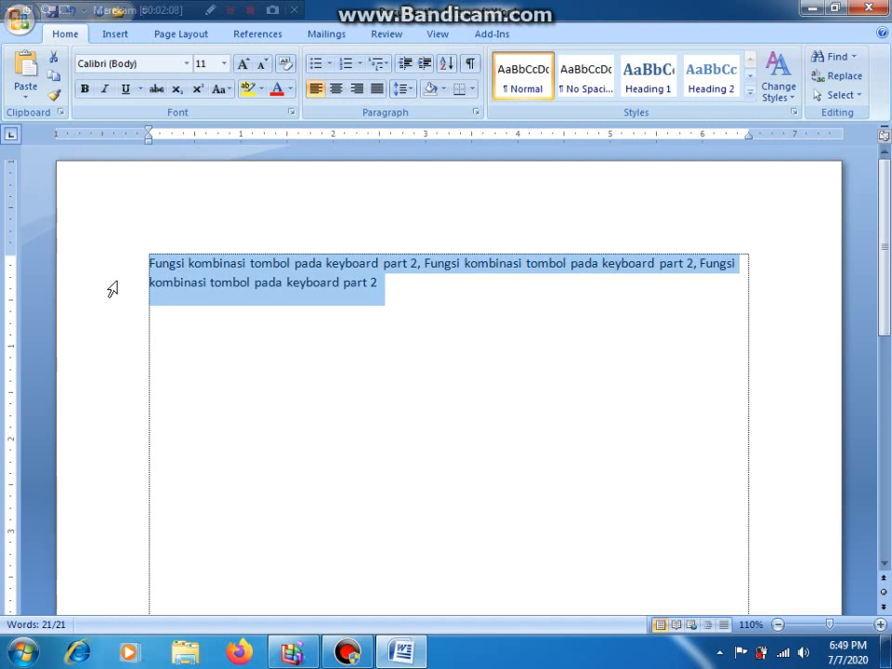
{"action": "key", "text": "ctrl+m"}
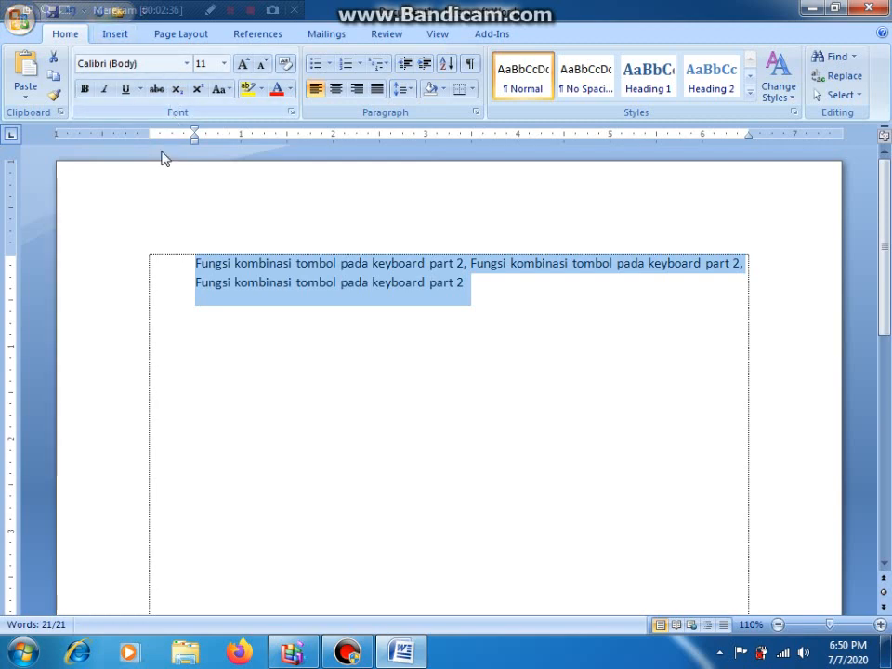
- Create a new blank document and switch back to Document1
{"action": "key", "text": "Delete"}
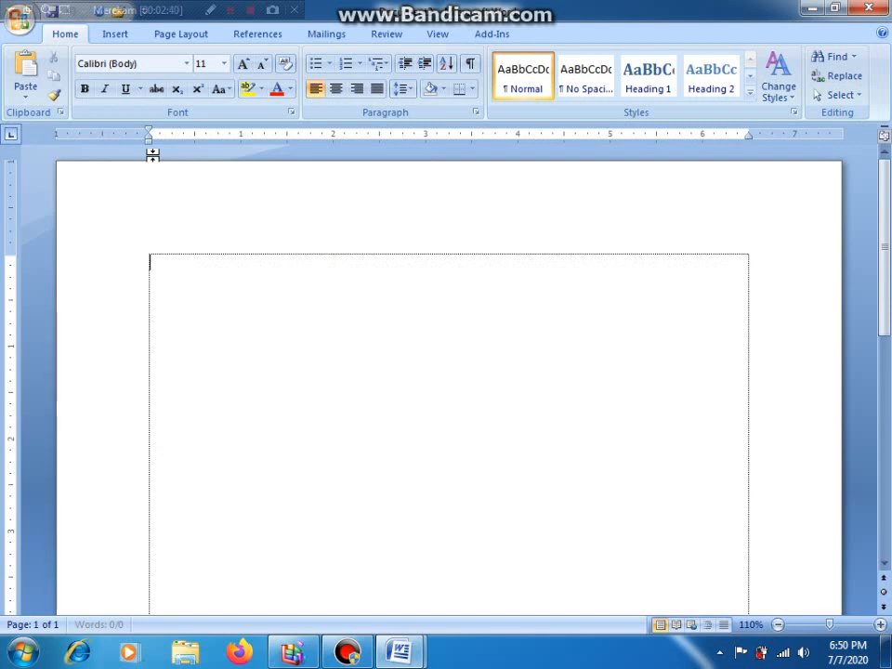
{"action": "mouse_move", "coordinate": [400, 650]}
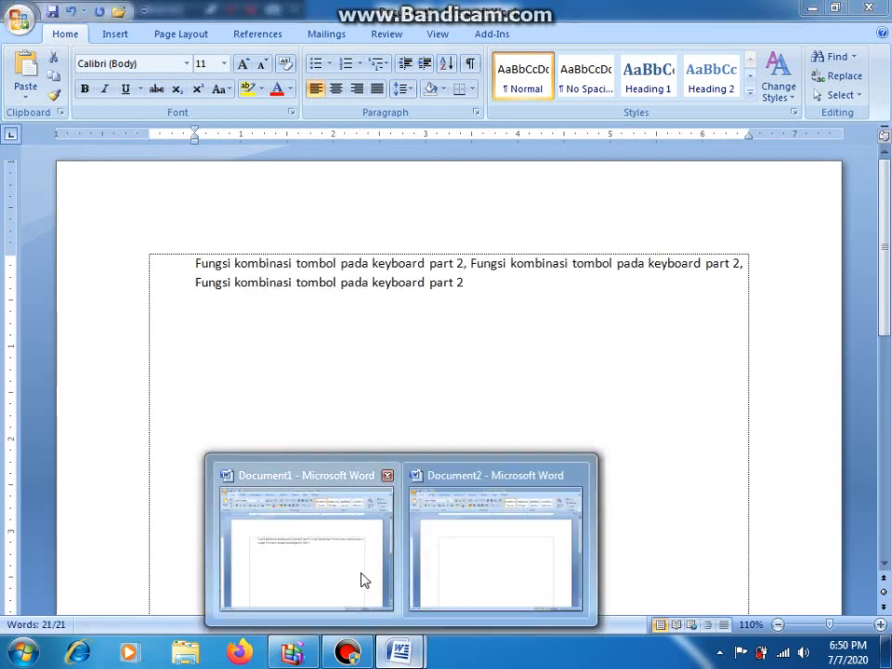
{"action": "left_click", "coordinate": [360, 576]}
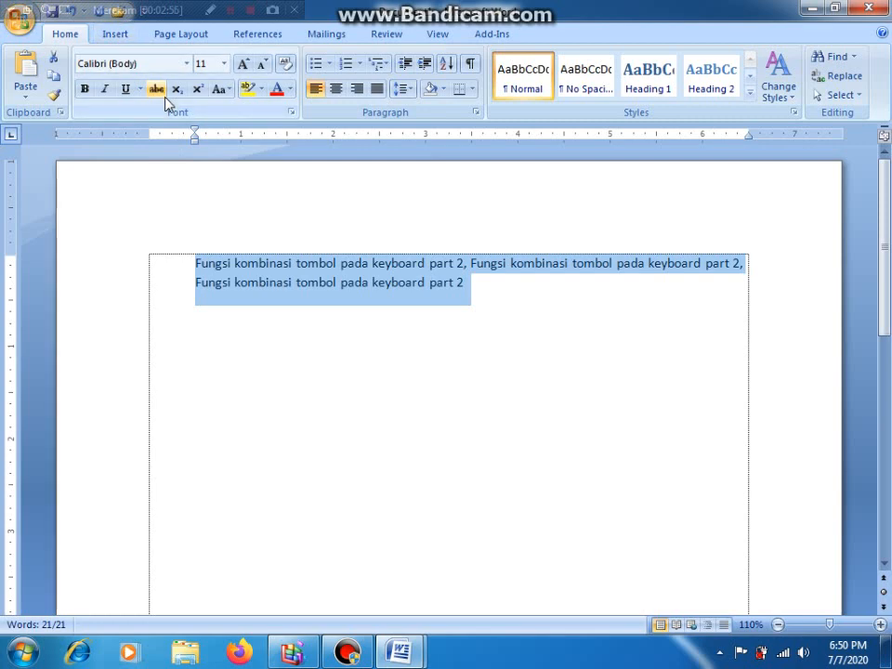
- Look through the folder and drive locations offered for opening a document, and cancel without opening a file
{"action": "key", "text": "ctrl+o"}
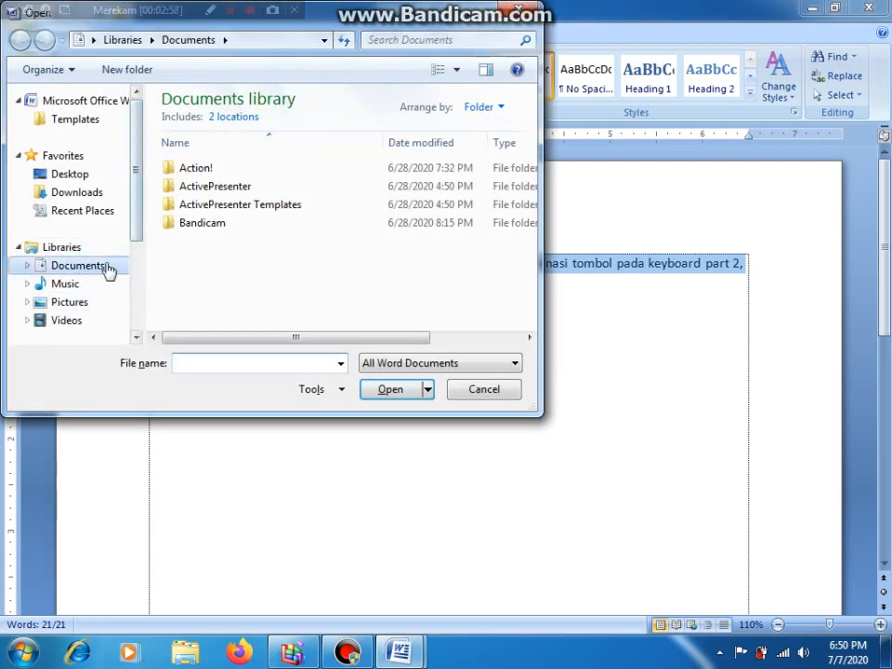
{"action": "left_click_drag", "start_coordinate": [131, 225], "coordinate": [137, 300]}
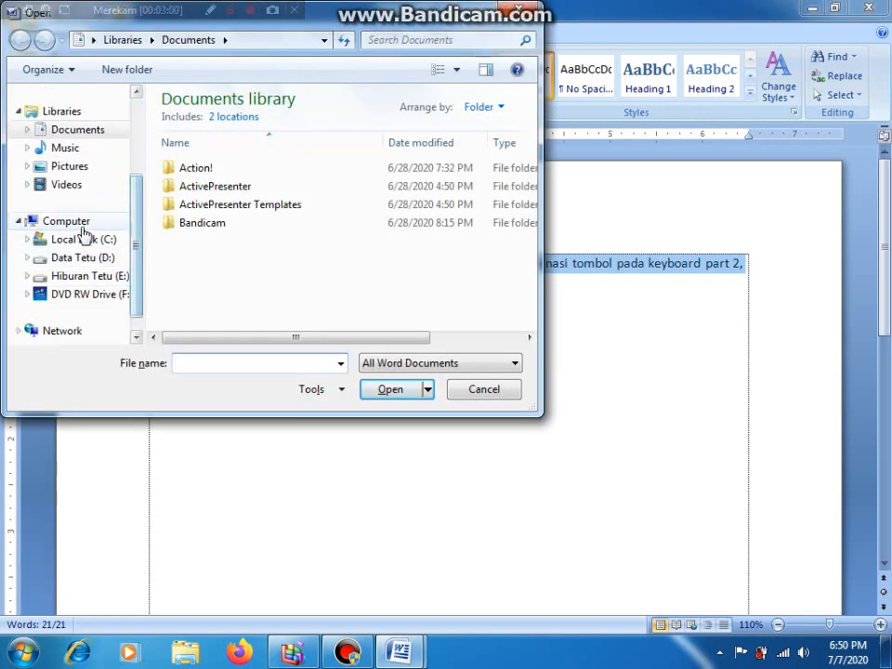
{"action": "left_click", "coordinate": [514, 394]}
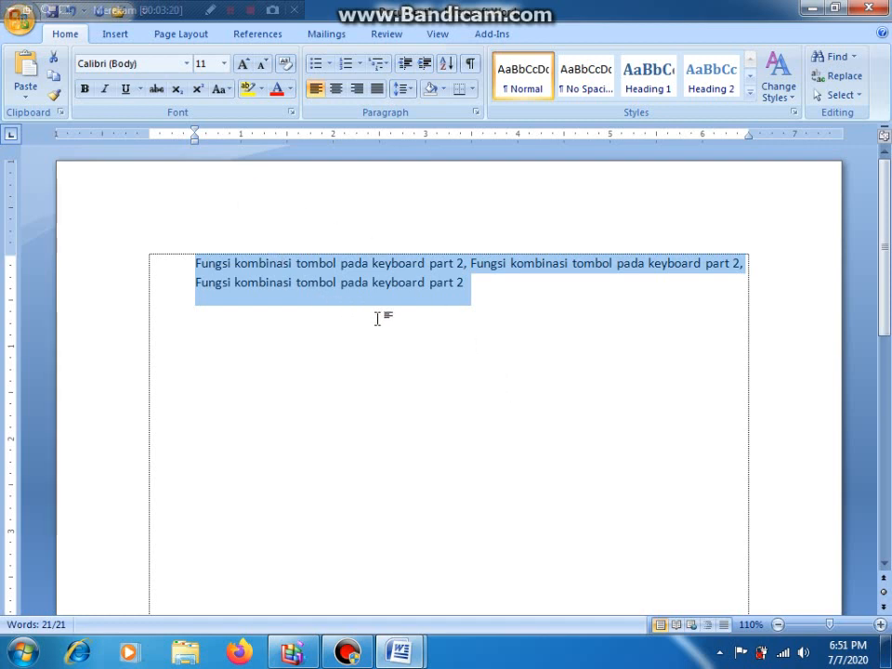
- Examine the list of available printers in the Print dialog and cancel without printing
{"action": "key", "text": "ctrl+p"}
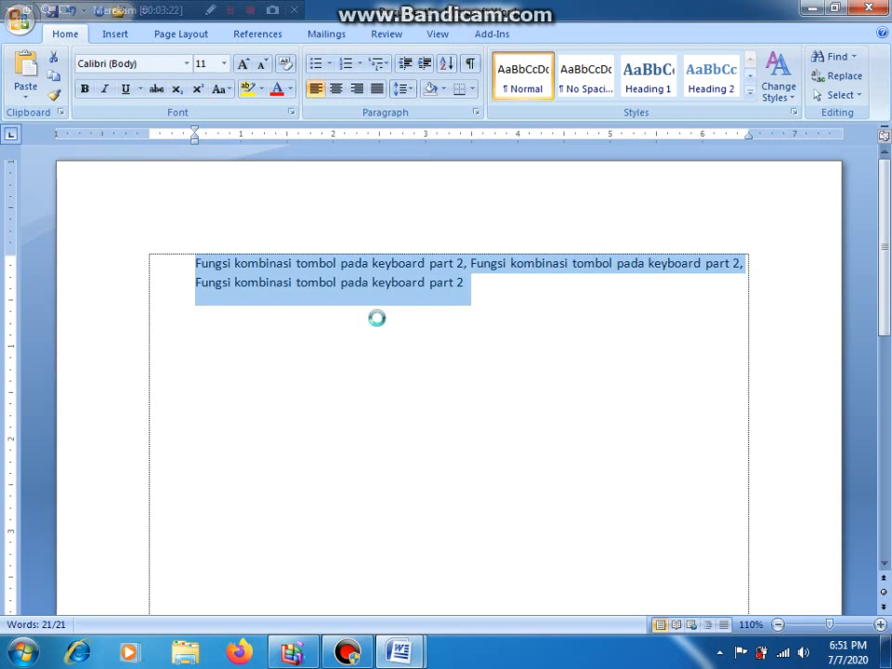
{"action": "left_click", "coordinate": [582, 177]}
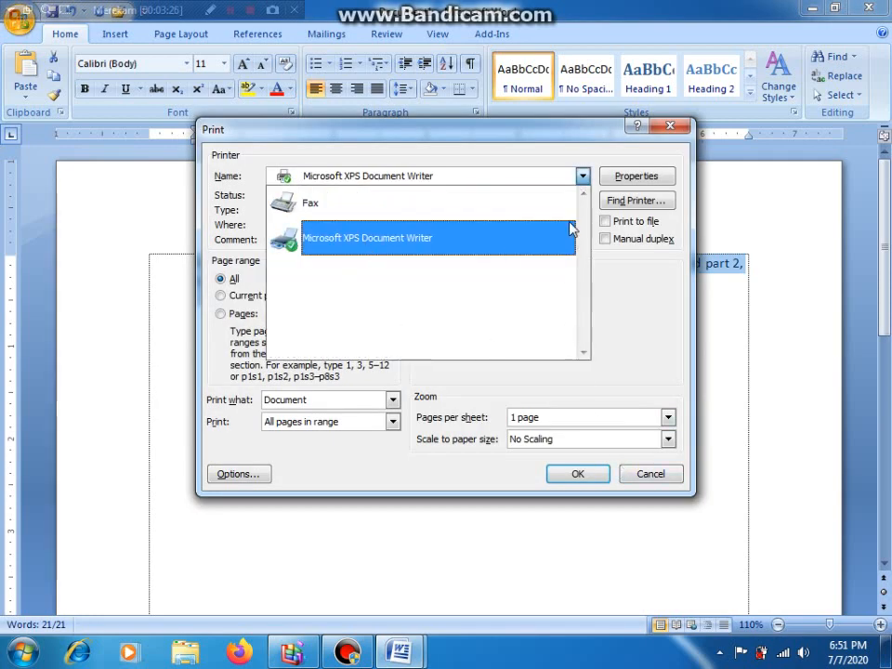
{"action": "left_click", "coordinate": [653, 476]}
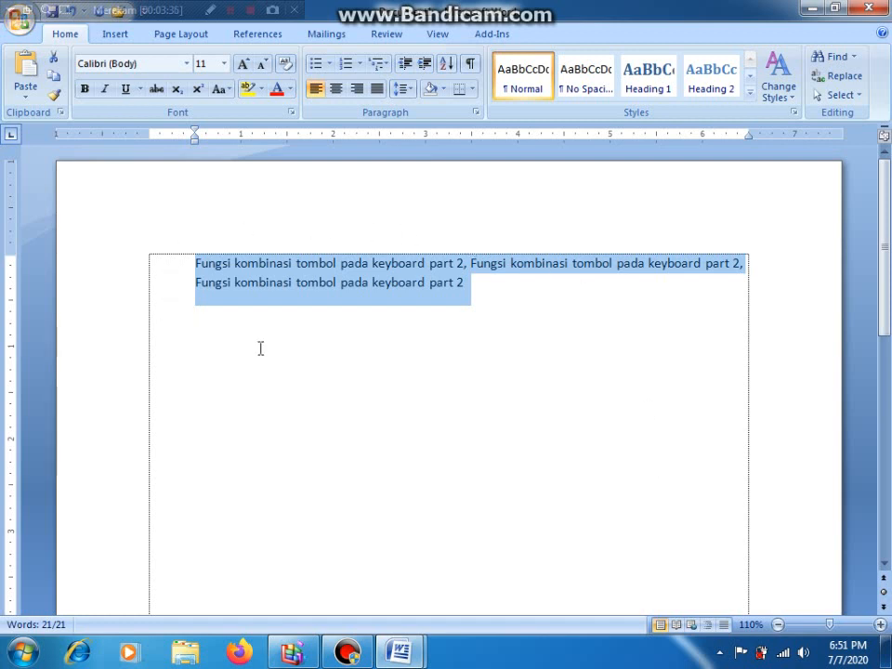
- Remove the selected paragraph's left indent and cycle the ruler's tab stop types back to the left tab
{"action": "key", "text": "ctrl+shift+m"}
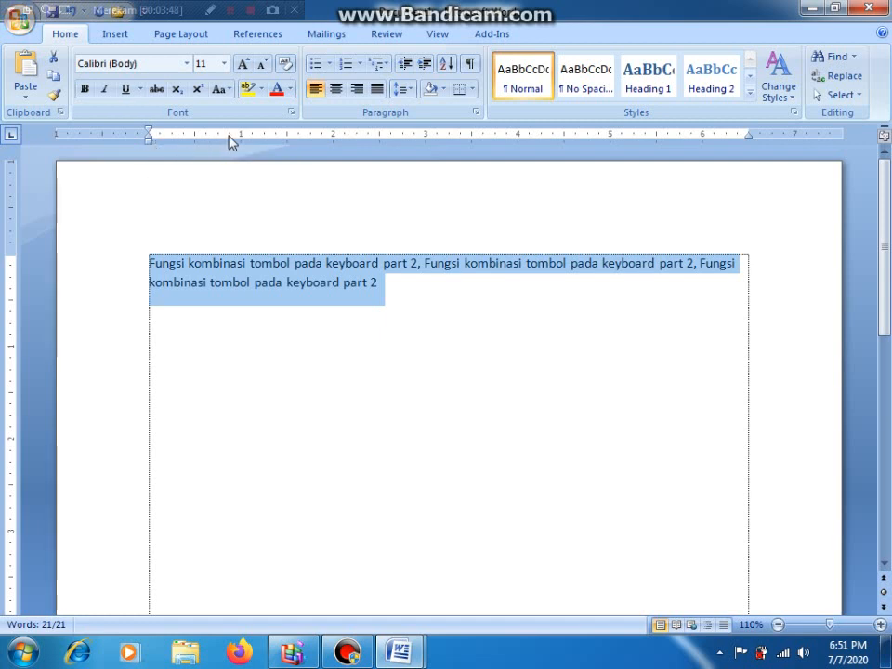
{"action": "left_click", "coordinate": [12, 136]}
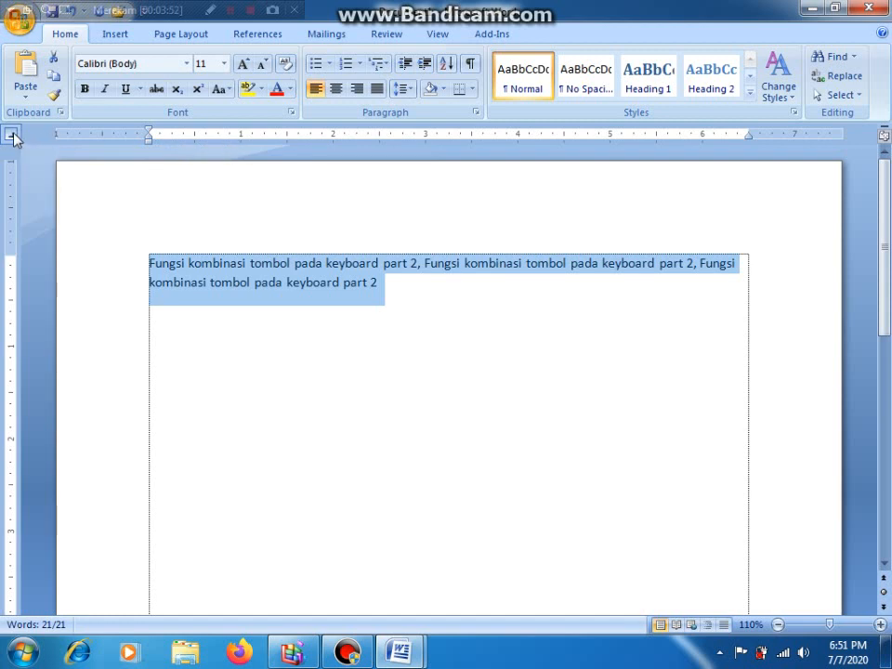
{"action": "left_click", "coordinate": [12, 136]}
{"action": "left_click", "coordinate": [12, 136]}
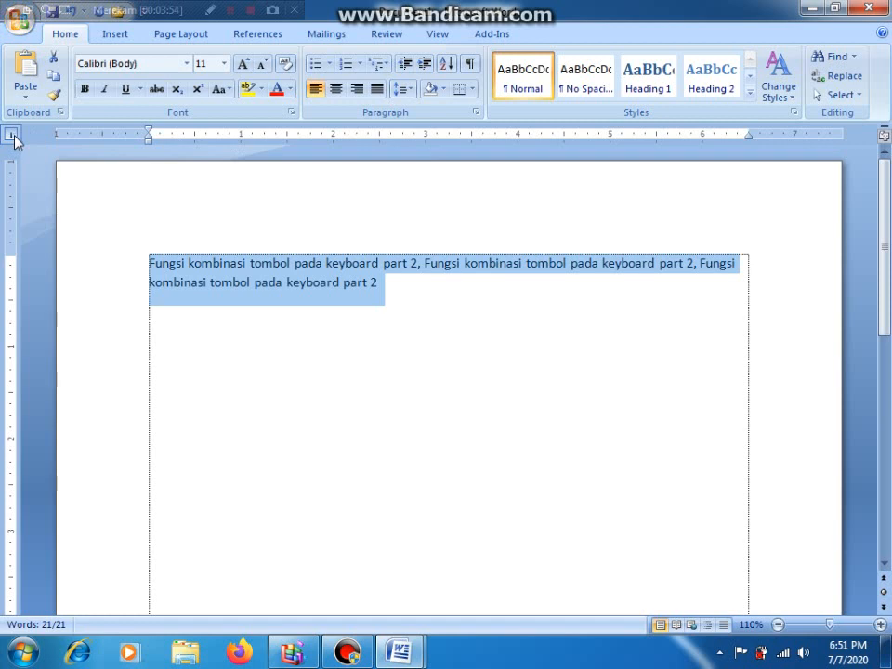
{"action": "left_click", "coordinate": [12, 135]}
{"action": "left_click", "coordinate": [12, 135]}
{"action": "left_click", "coordinate": [12, 136]}
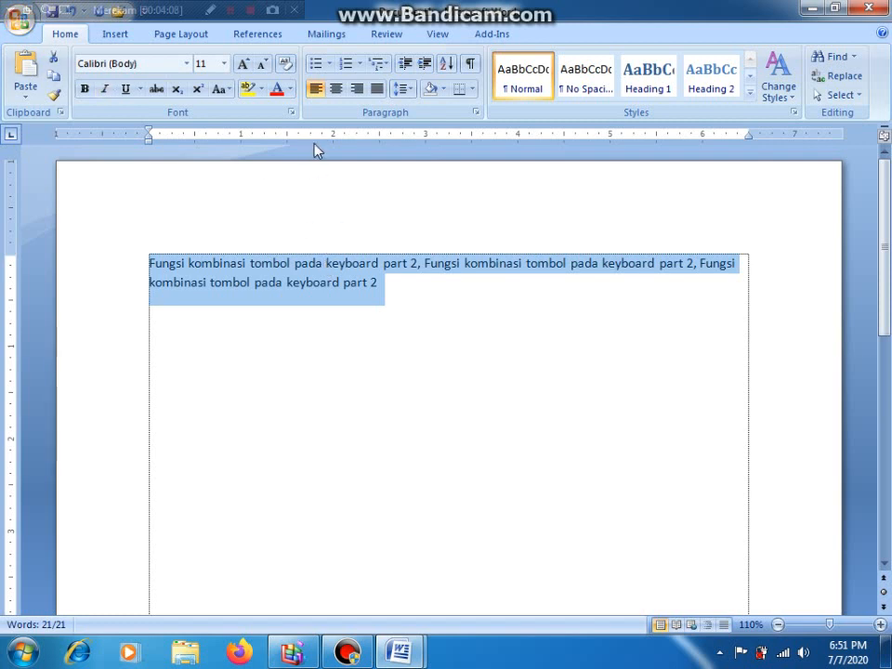
- Right-align the selected paragraph and return it to left alignment, repeating the switch twice
{"action": "key", "text": "ctrl+r"}
{"action": "key", "text": "ctrl+l"}
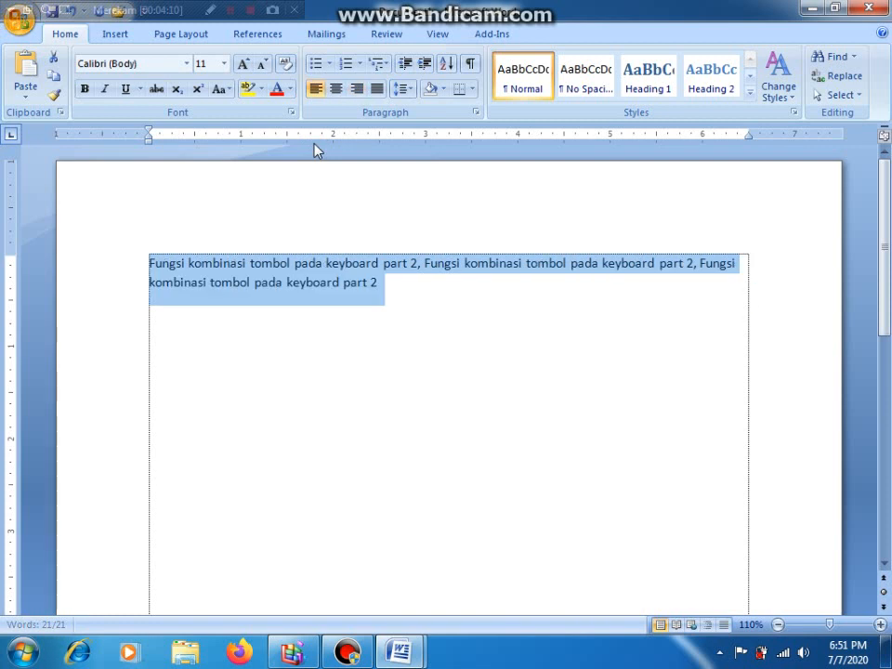
{"action": "key", "text": "ctrl+r"}
{"action": "key", "text": "ctrl+l"}
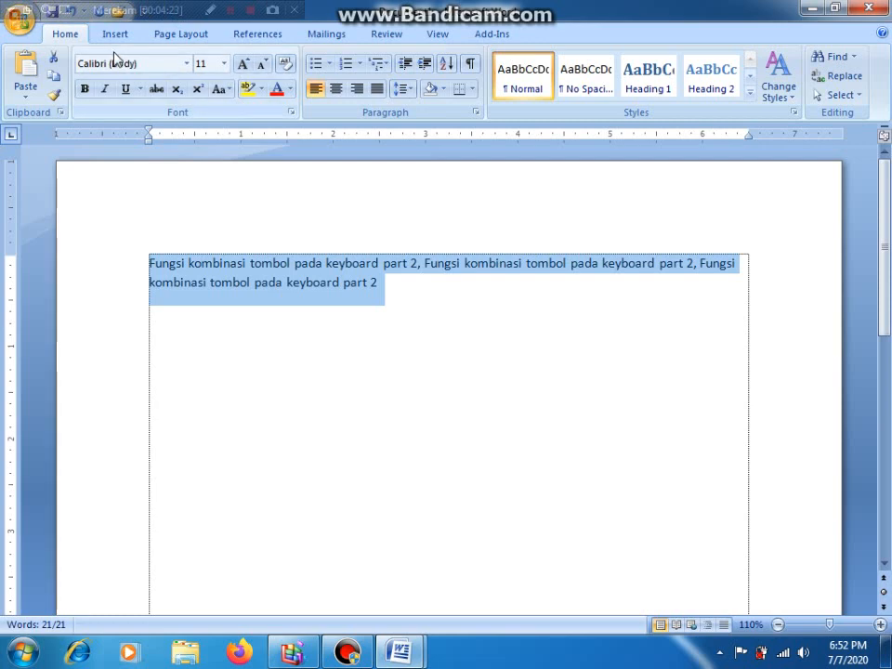
- Look through the save locations in the Save As dialog and cancel without saving
{"action": "key", "text": "ctrl+s"}
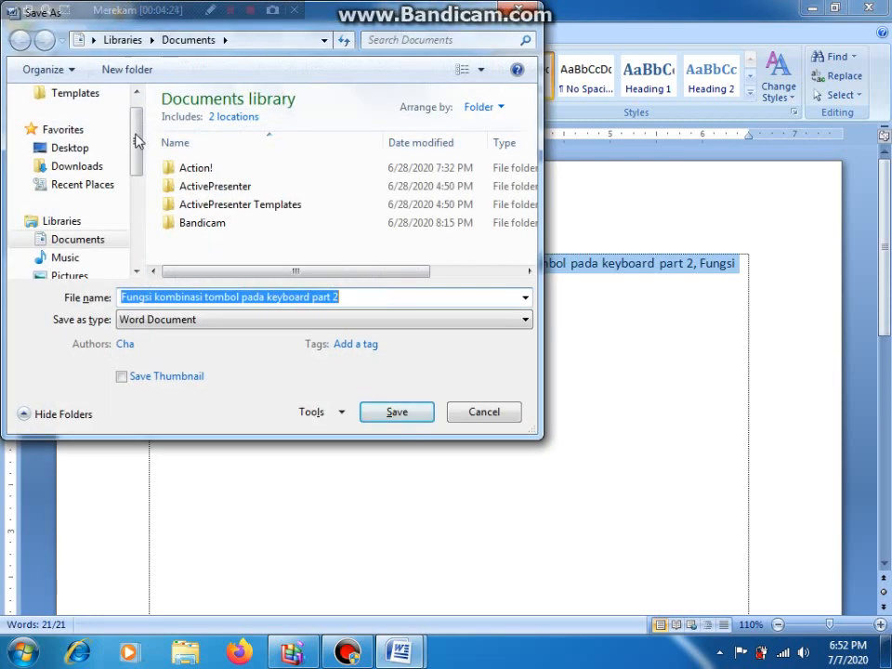
{"action": "left_click_drag", "start_coordinate": [138, 164], "coordinate": [140, 236]}
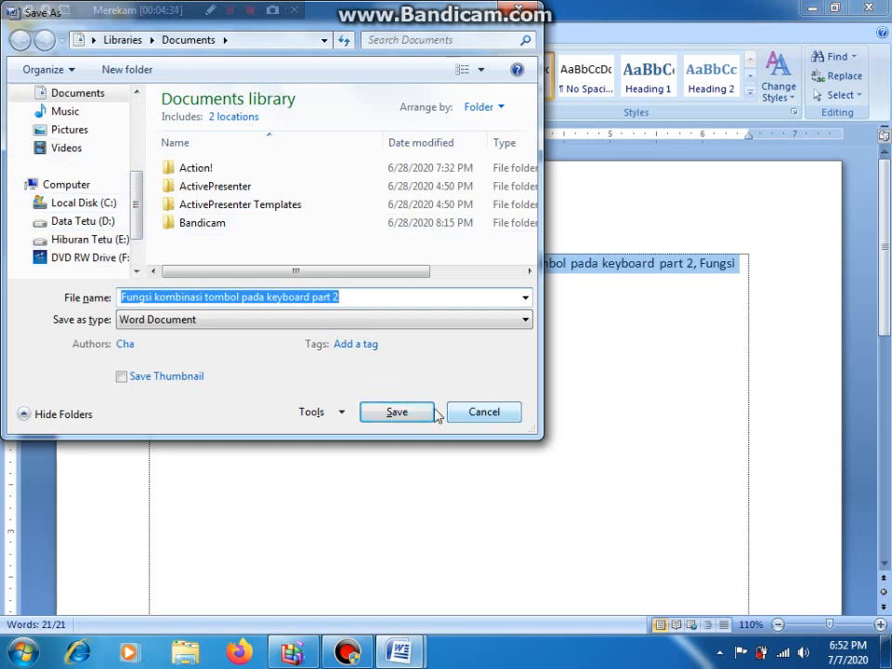
{"action": "left_click", "coordinate": [490, 418]}
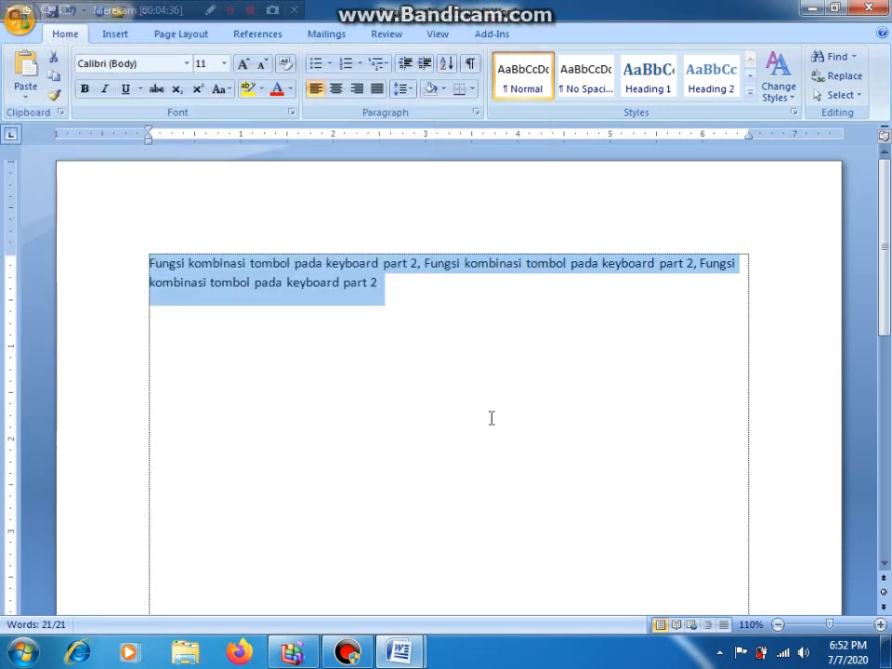
- Underline the first line of the paragraph and remove the underline again
{"action": "left_click", "coordinate": [414, 385]}
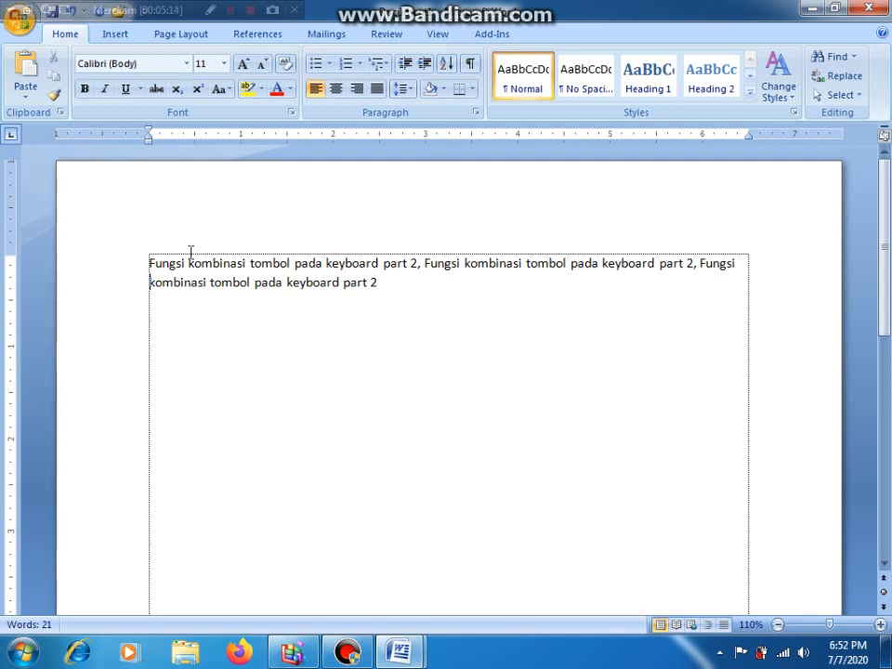
{"action": "left_click", "coordinate": [126, 265]}
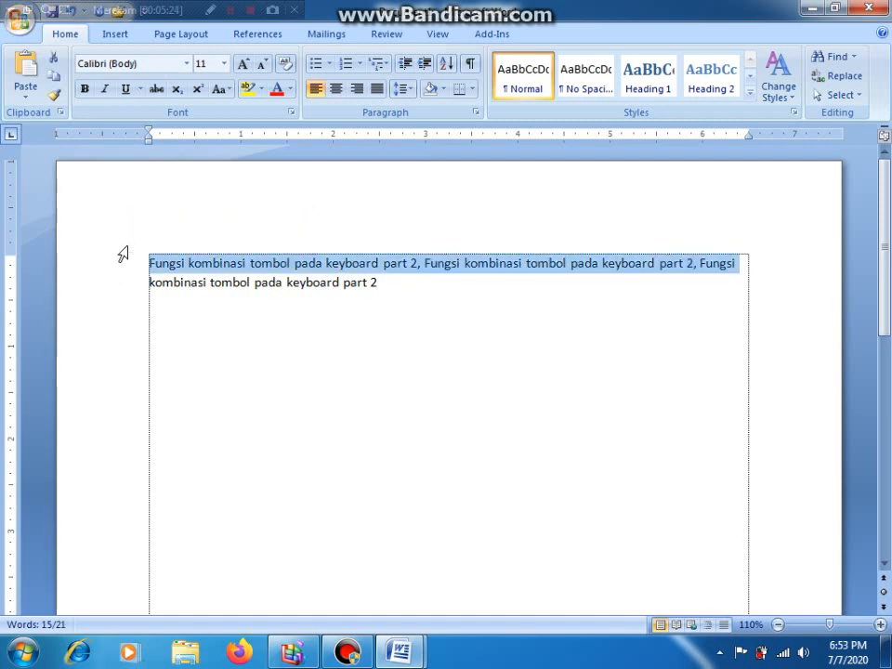
{"action": "key", "text": "ctrl+u"}
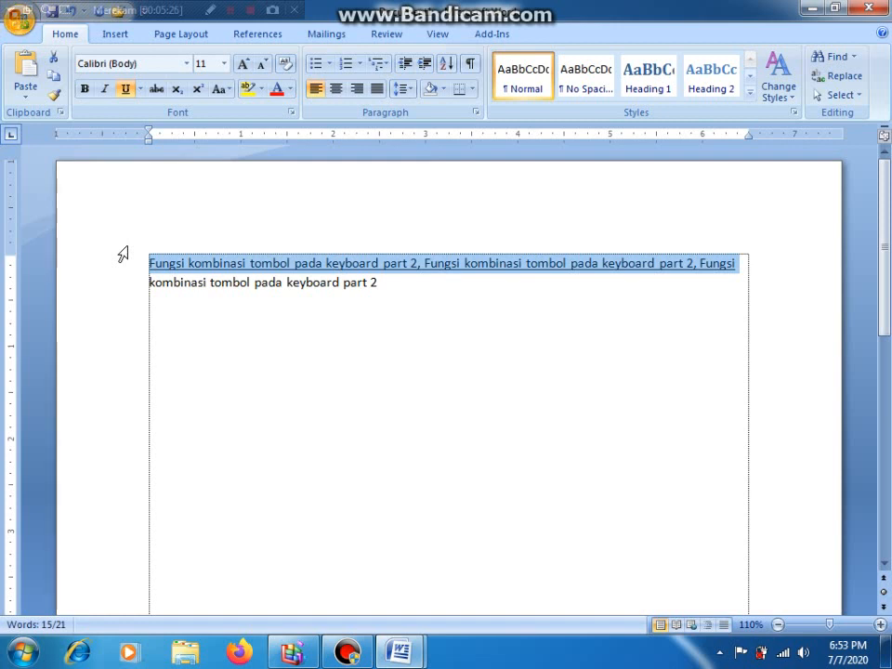
{"action": "left_click", "coordinate": [211, 308]}
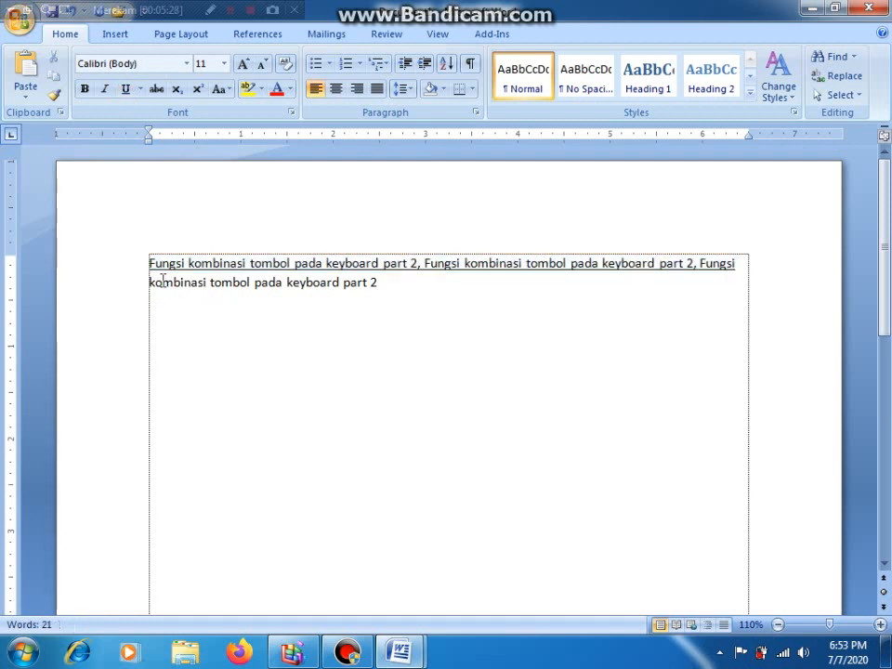
{"action": "left_click", "coordinate": [124, 275]}
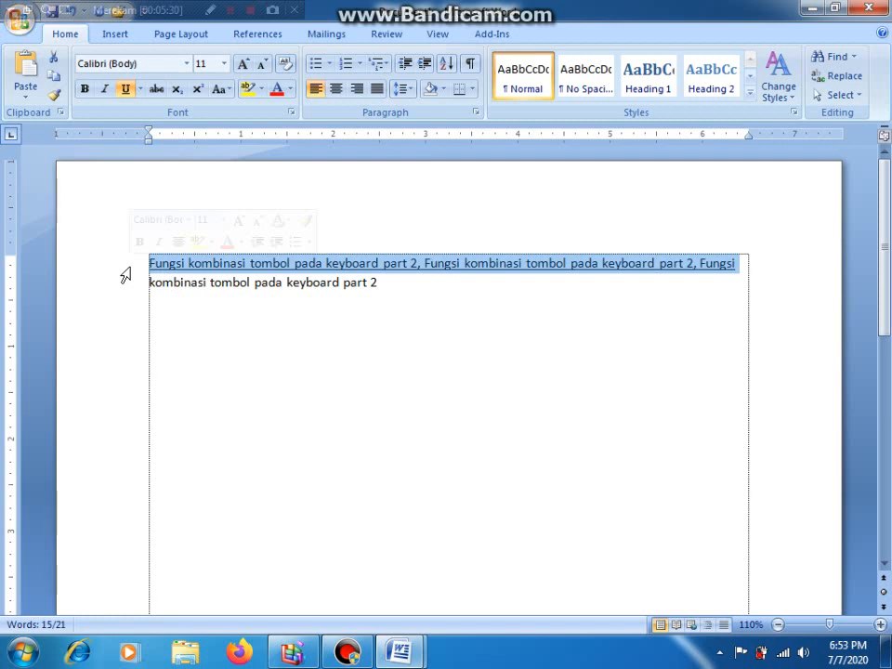
{"action": "key", "text": "ctrl+u"}
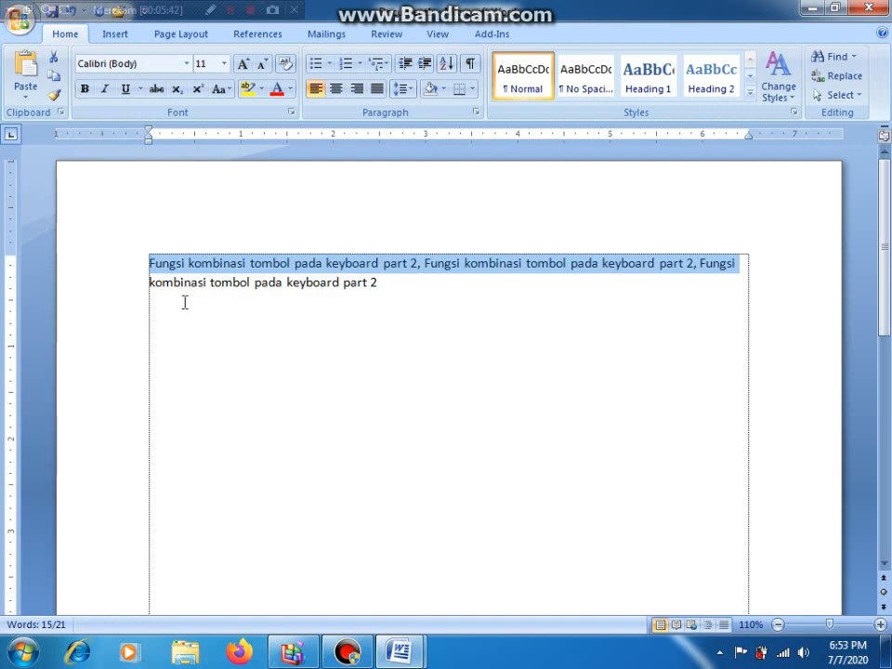
- Replace the second line with "kombinasi tombol pada keyboard part 2" and add a comma at its end
{"action": "left_click", "coordinate": [126, 295]}
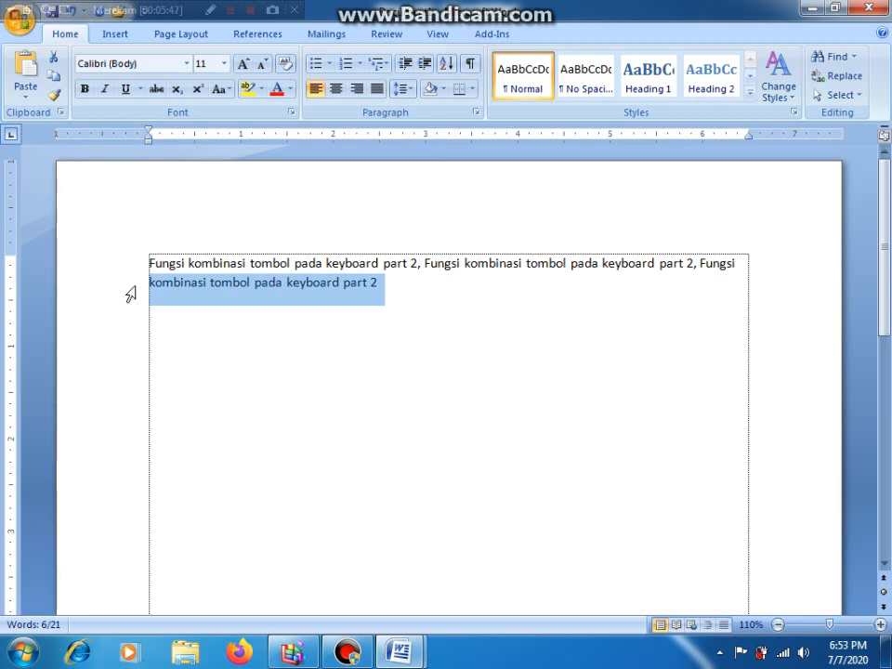
{"action": "type", "text": "kombinasi tombol pada keyboard part 2"}
{"action": "key", "text": "BackSpace"}
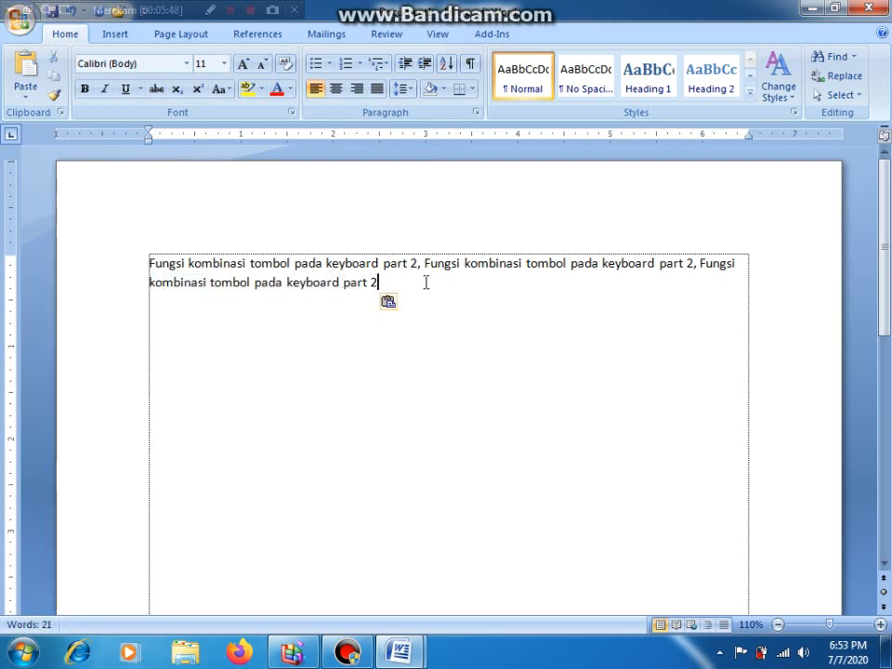
{"action": "type", "text": ","}
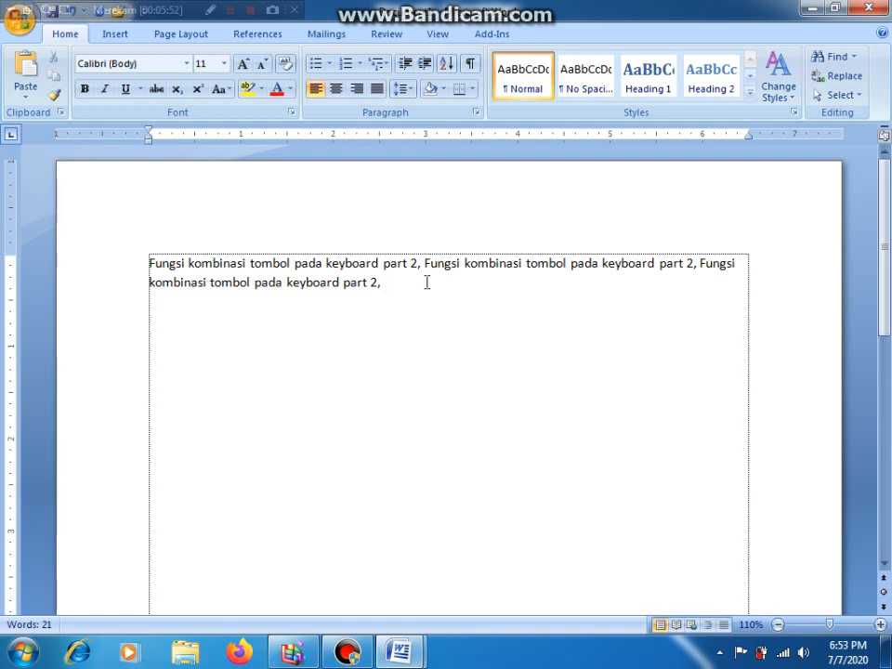
- Paste "kombinasi tombol pada keyboard part 2" at the end of the second line, and start closing the document but cancel at the save prompt
{"action": "type", "text": "kombinasi tombol pada keyboard part 2"}
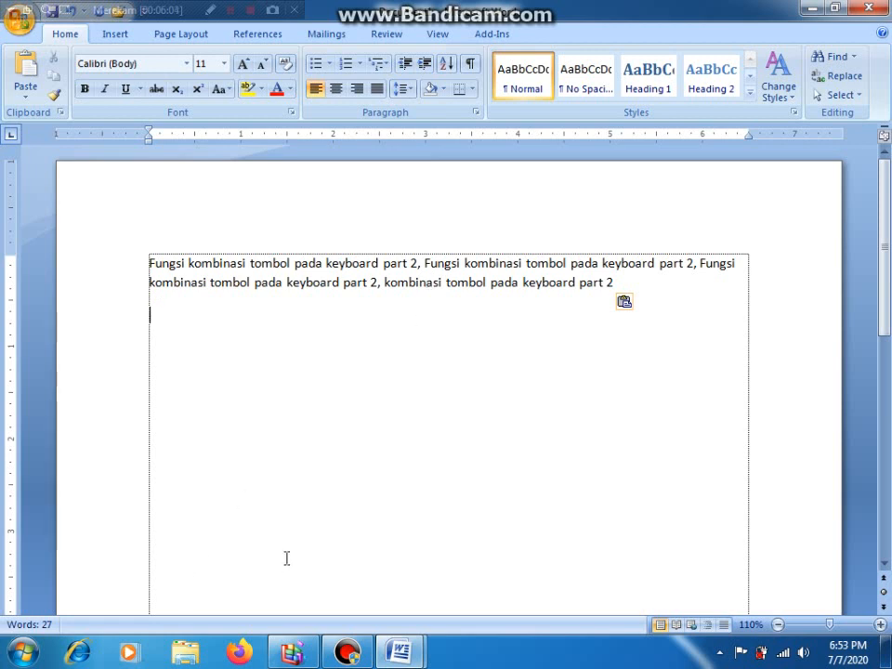
{"action": "key", "text": "alt+F4"}
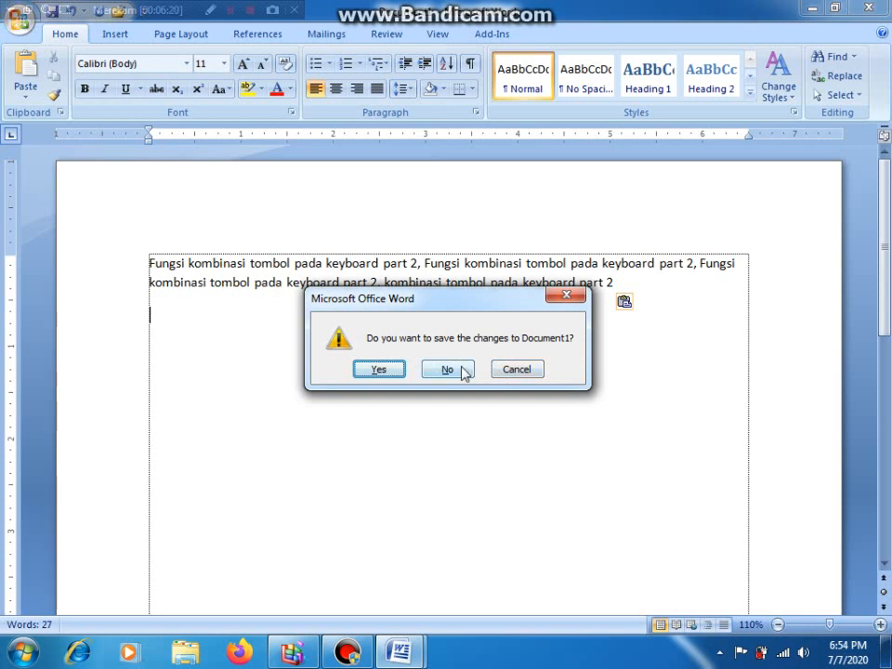
{"action": "left_click", "coordinate": [533, 370]}
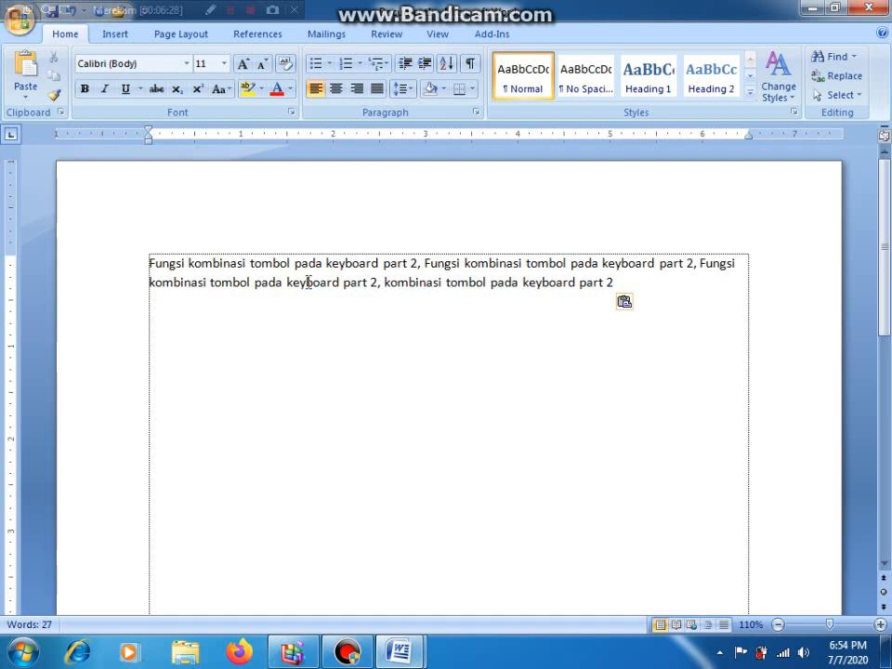
- Cut the paragraph's second line, and undo both the cut and the last paste of "kombinasi tombol pada keyboard part 2"
{"action": "left_click", "coordinate": [87, 268]}
{"action": "left_click", "coordinate": [98, 291]}
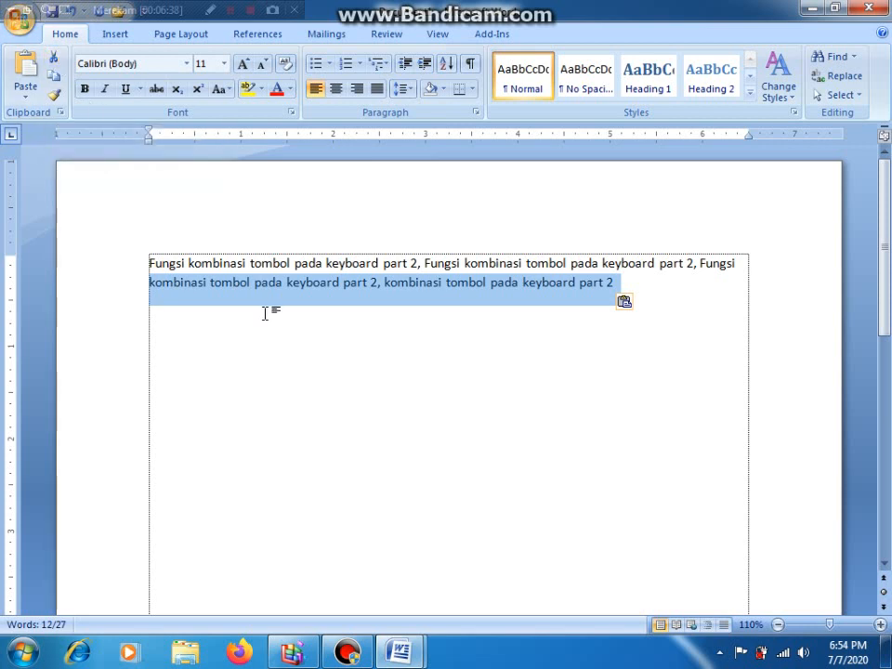
{"action": "key", "text": "ctrl+x"}
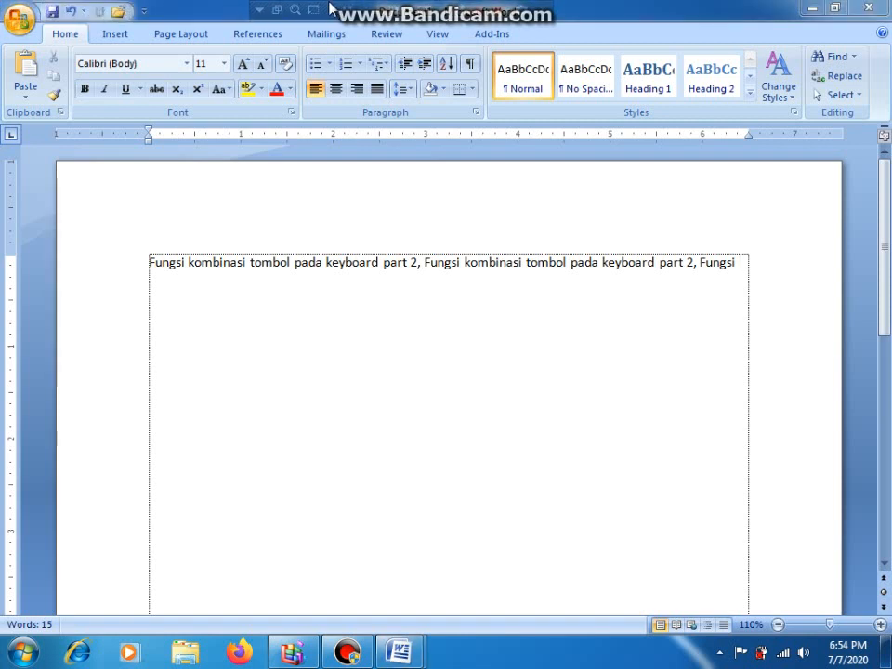
{"action": "left_click", "coordinate": [72, 15]}
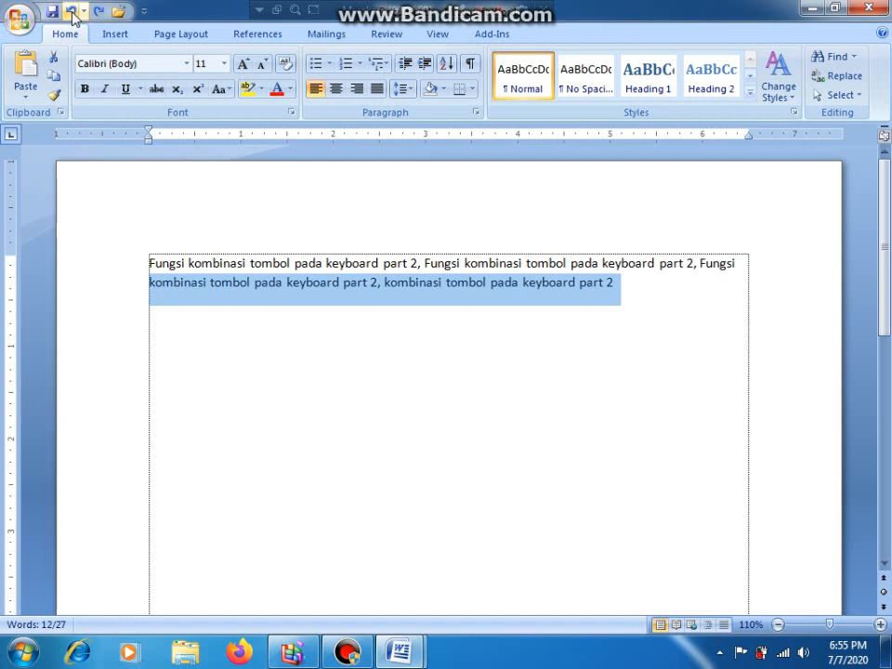
{"action": "left_click", "coordinate": [71, 13]}
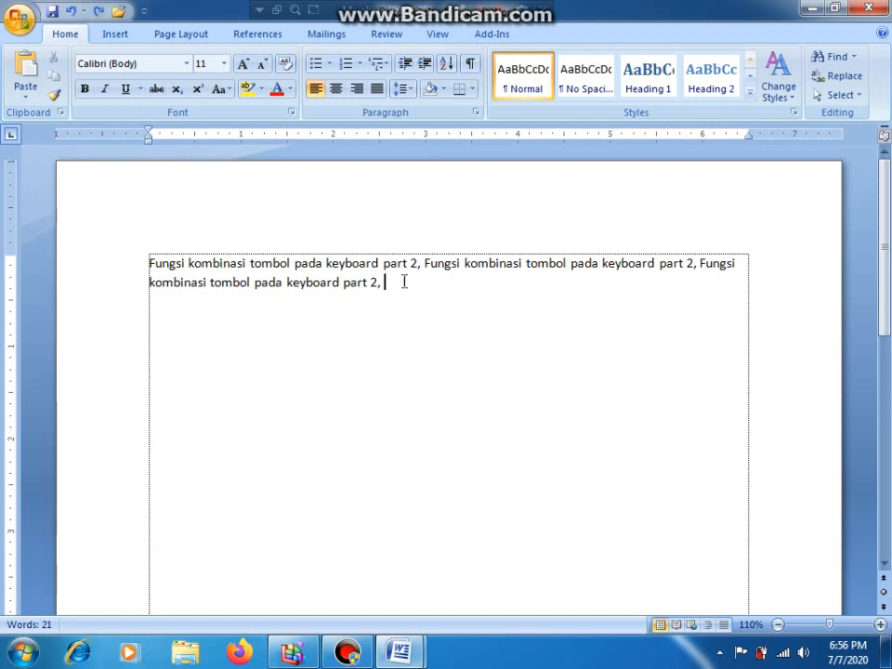
- Delete the last character at the end of the second line and undo the deletion
{"action": "left_click", "coordinate": [385, 264]}
{"action": "left_click", "coordinate": [383, 265]}
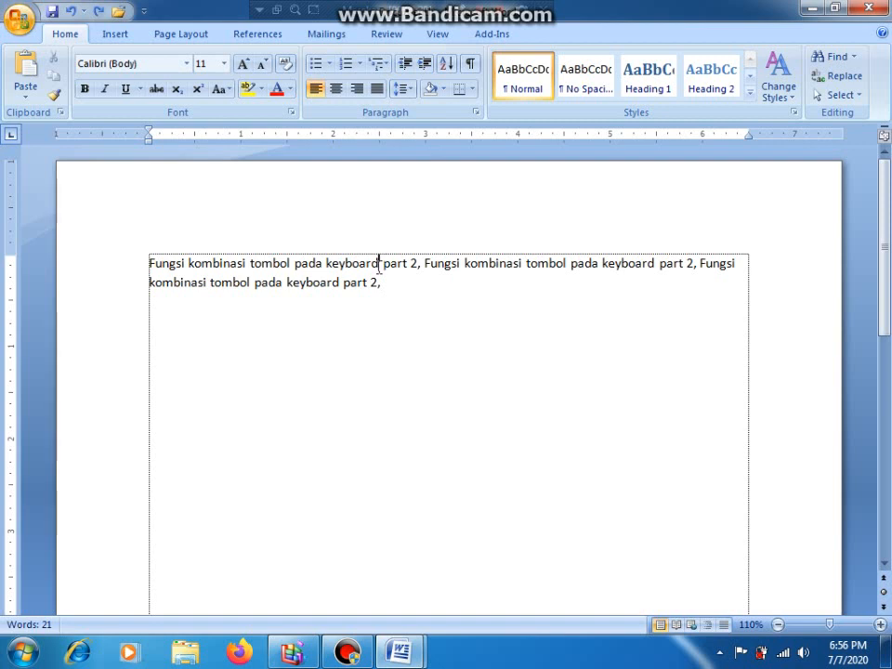
{"action": "left_click", "coordinate": [386, 283]}
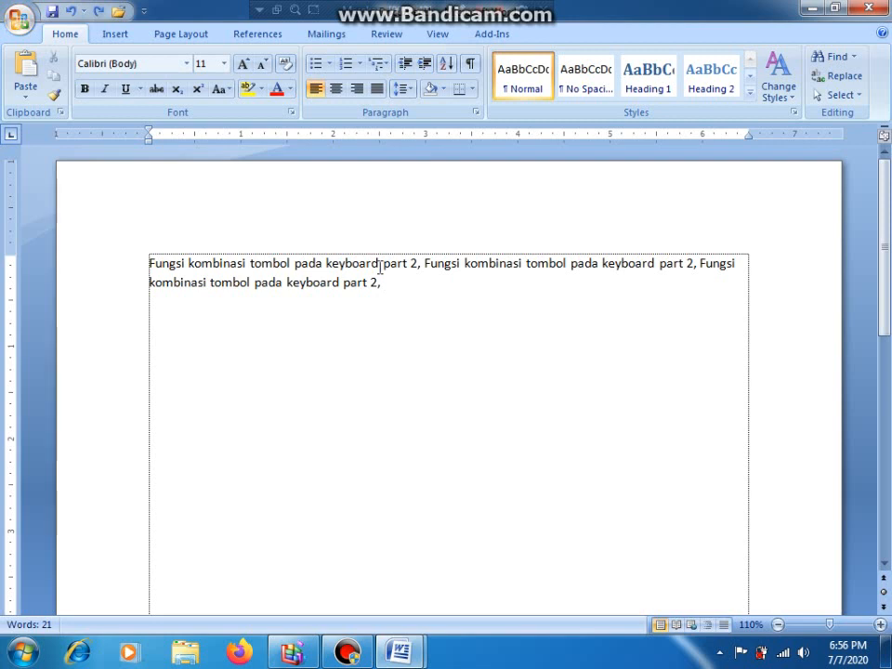
{"action": "key", "text": "BackSpace"}
{"action": "key", "text": "ctrl+z"}
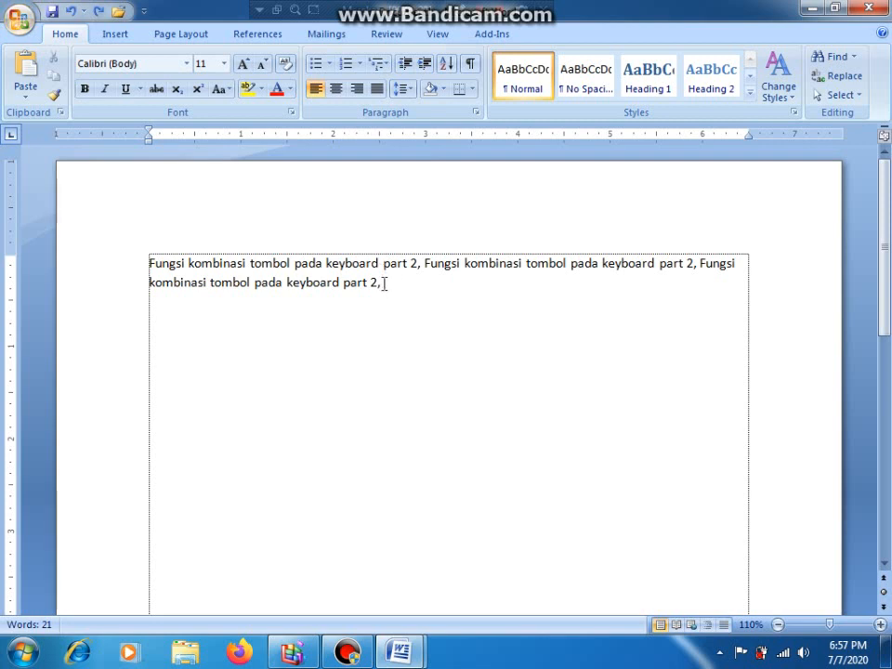
- Delete the comma at the end of the second line and enter it again after "part 2"
{"action": "key", "text": "BackSpace"}
{"action": "key", "text": "BackSpace"}
{"action": "type", "text": ","}
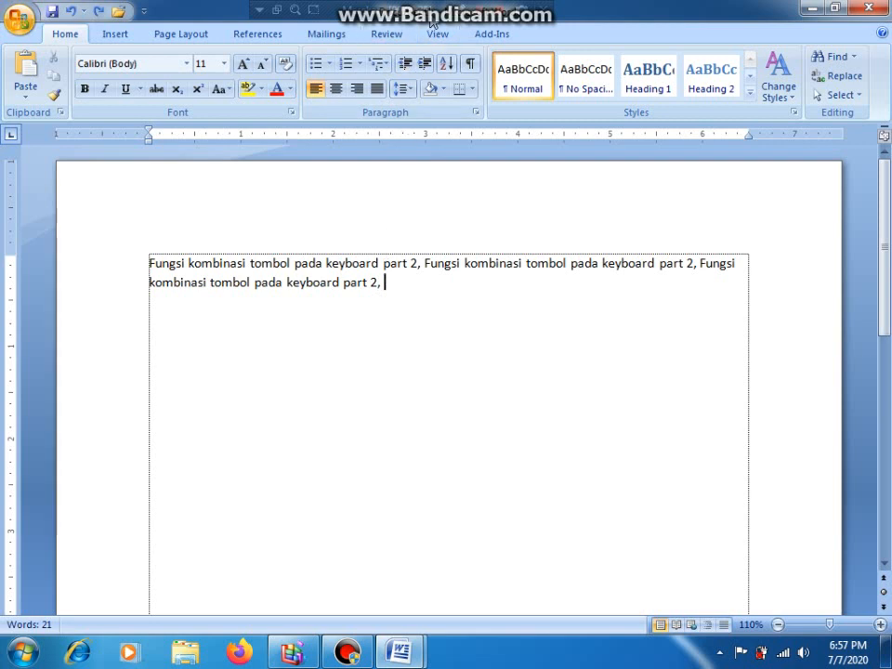
{"action": "left_click", "coordinate": [375, 267]}
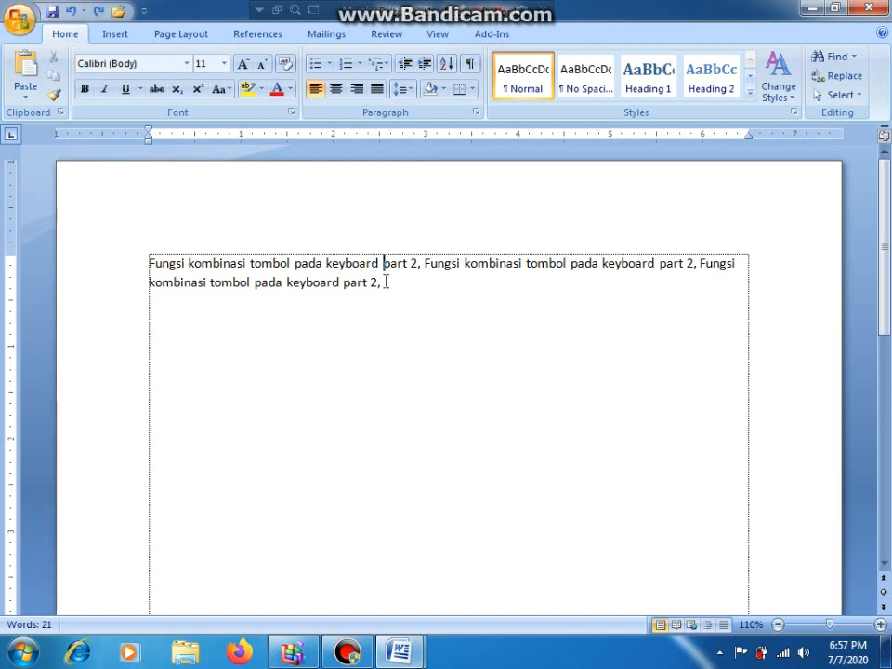